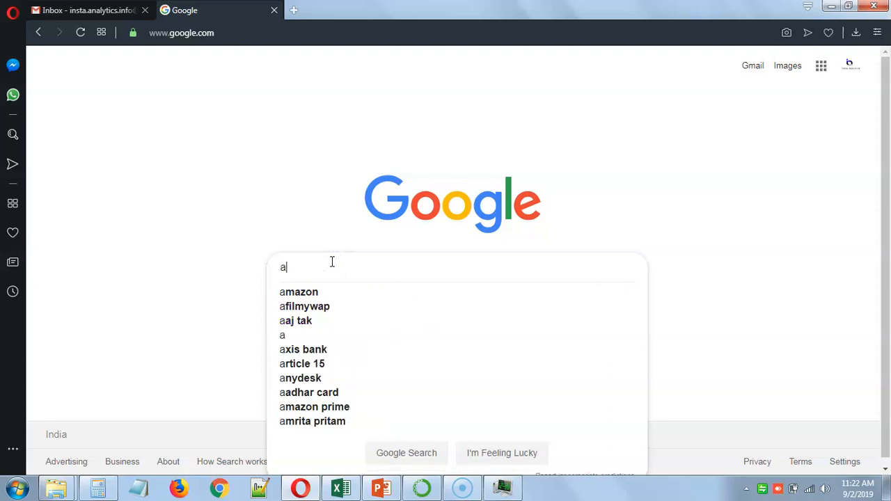
# Search Google for "anaconda download" and open the Anaconda Python/R Distribution result
pyautogui.press('Down')
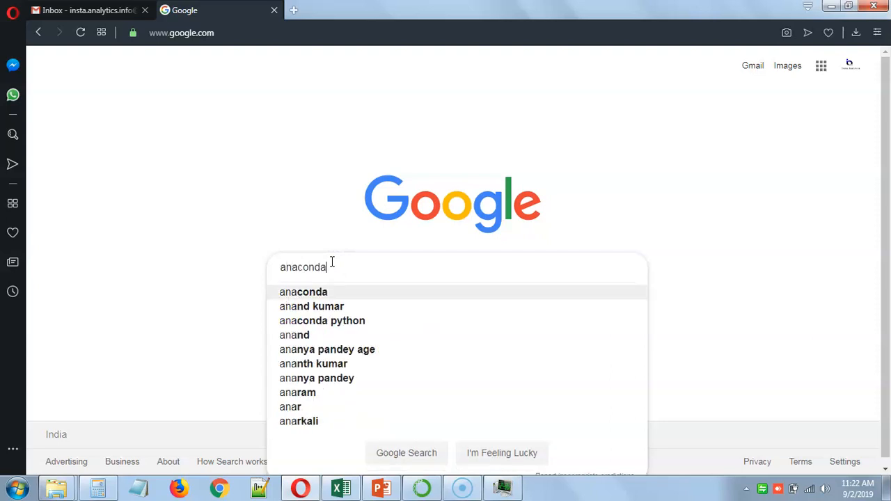
pyautogui.write('do')
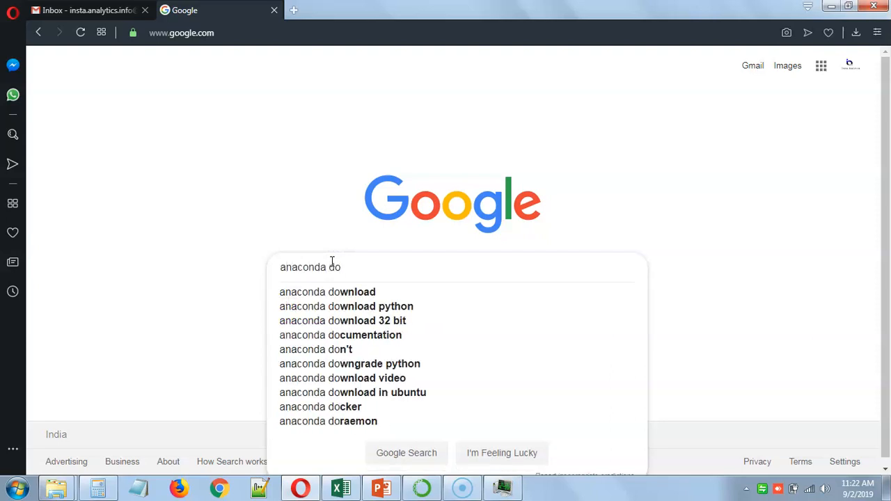
pyautogui.press('Down')
pyautogui.press('Return')
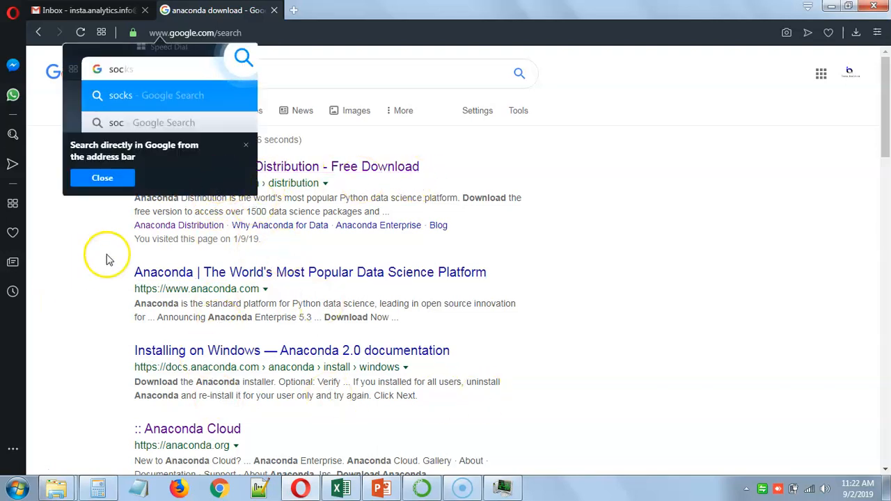
pyautogui.click(102, 179)
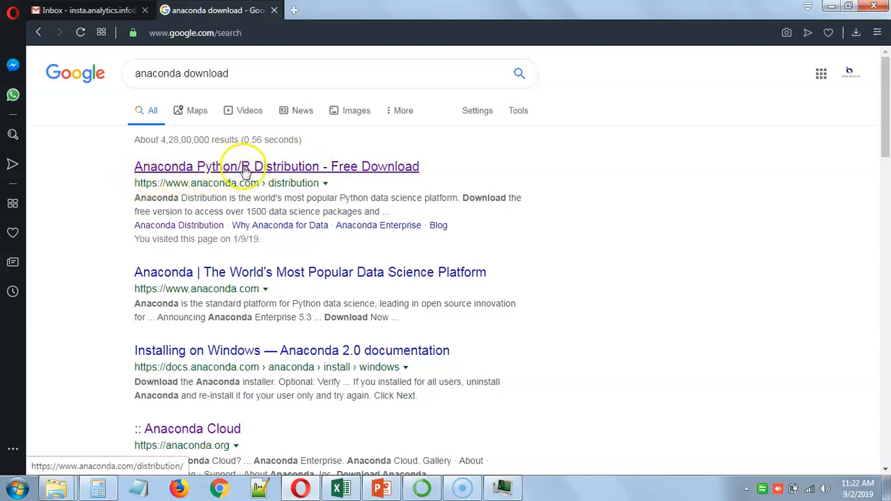
pyautogui.click(365, 168)
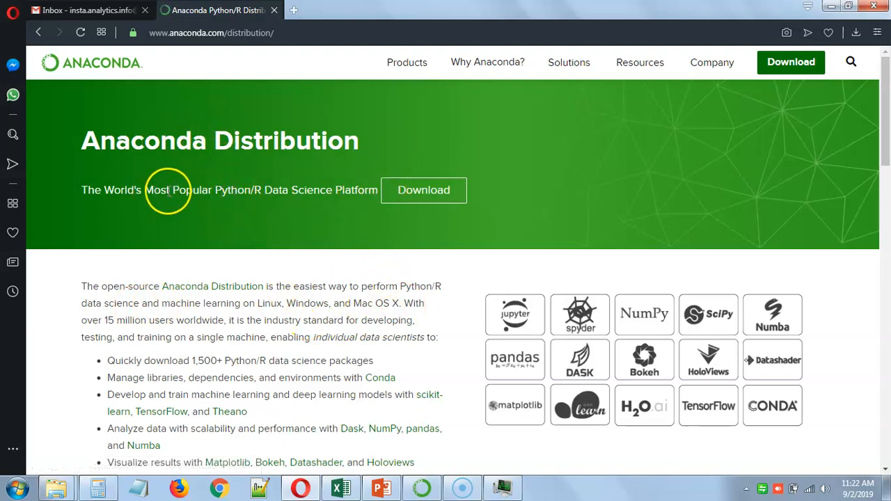
pyautogui.moveTo(213, 191); pyautogui.dragTo(350, 193)
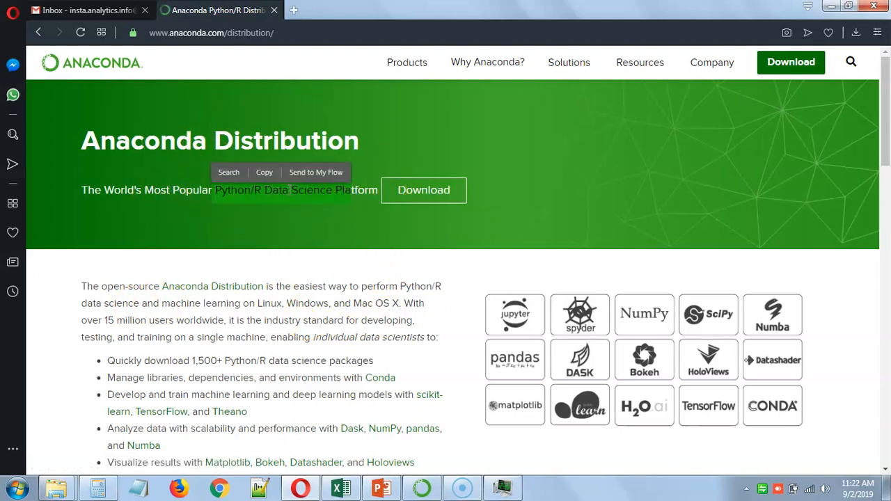
pyautogui.click(288, 190)
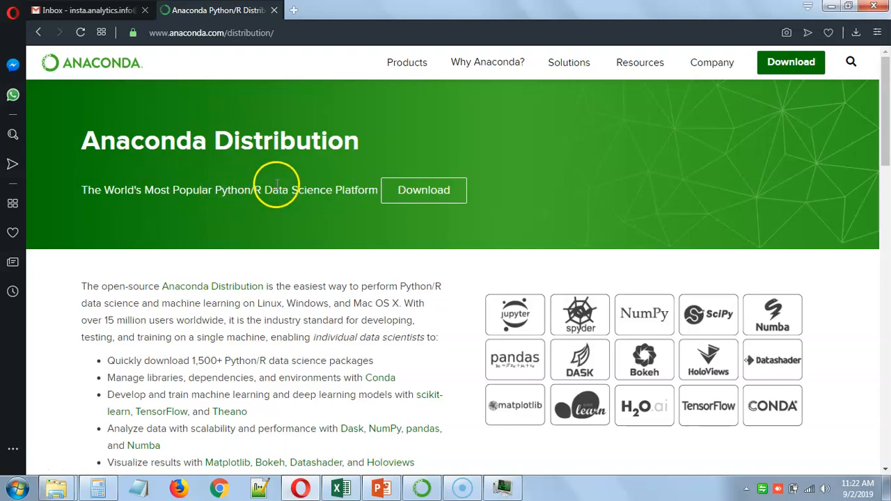
pyautogui.moveTo(263, 192); pyautogui.dragTo(330, 194)
pyautogui.click(414, 286)
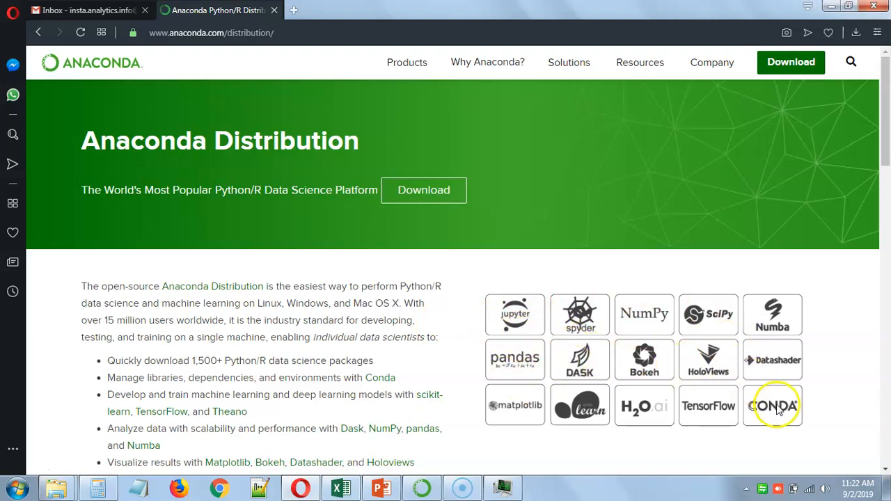
# Choose the Windows installers and download the Python 3.7 64-Bit Graphical Installer to the Downloads folder as Anaconda3-2019.07-Windows-x86_64
pyautogui.scroll(-5, 332, 339)
pyautogui.scroll(5, 291, 322)
pyautogui.scroll(-5, 364, 268)
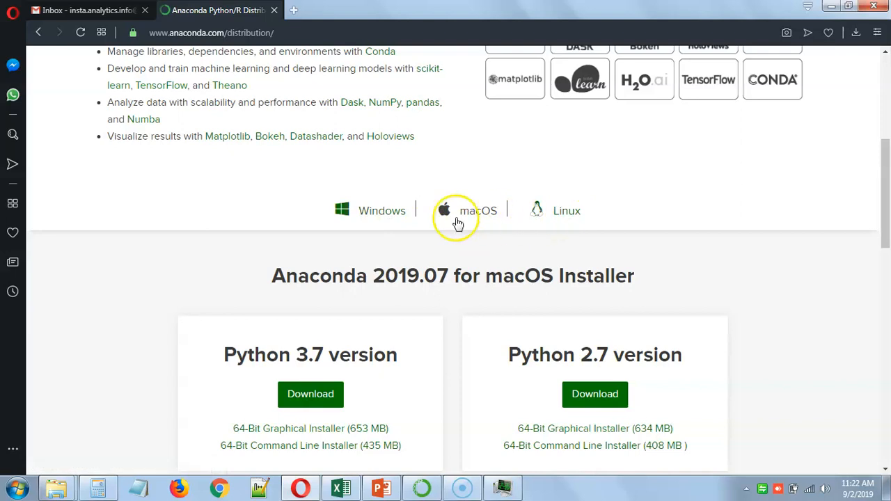
pyautogui.click(384, 219)
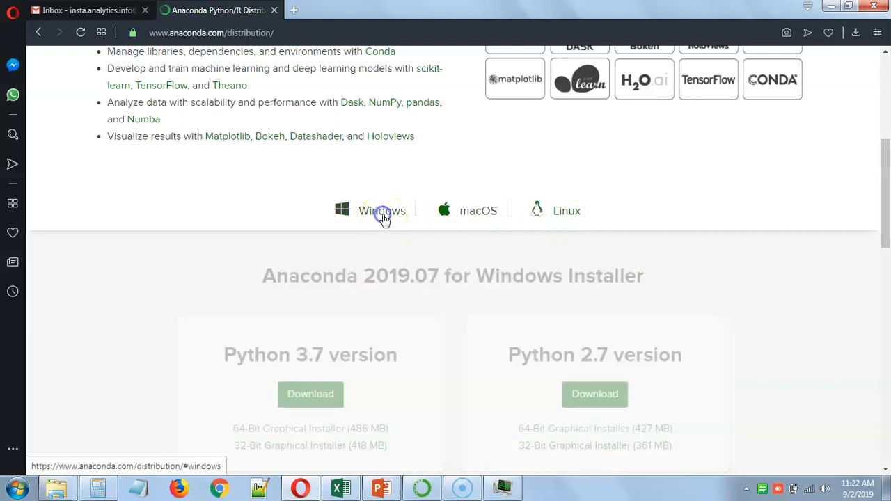
pyautogui.scroll(-2, 334, 237)
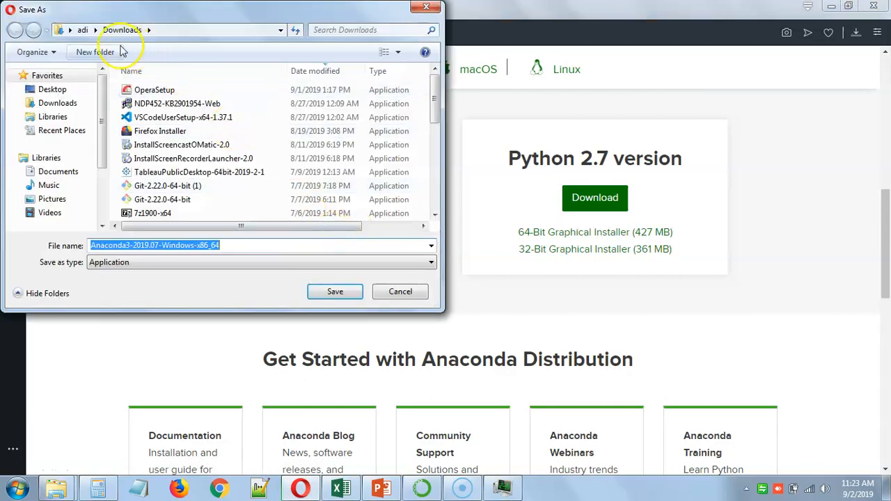
pyautogui.click(336, 292)
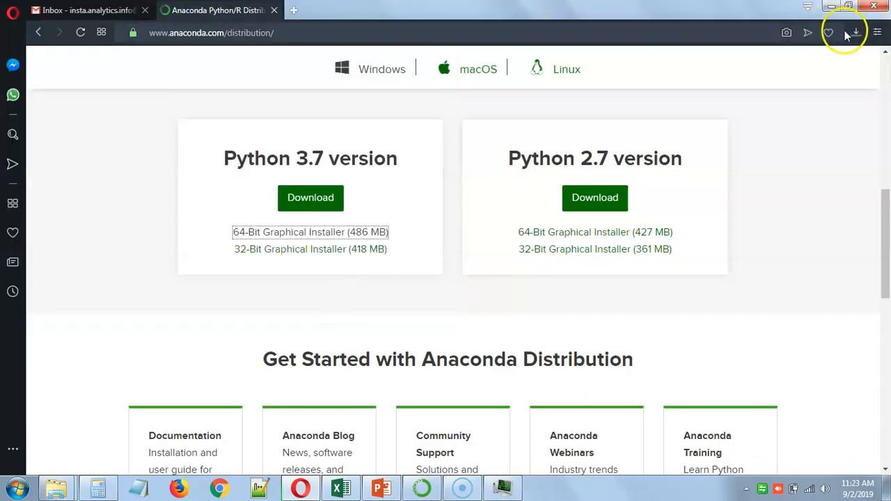
# Cancel the running download of Anaconda3-2019.07-Windows-x86_64.exe and close the download list
pyautogui.click(856, 32)
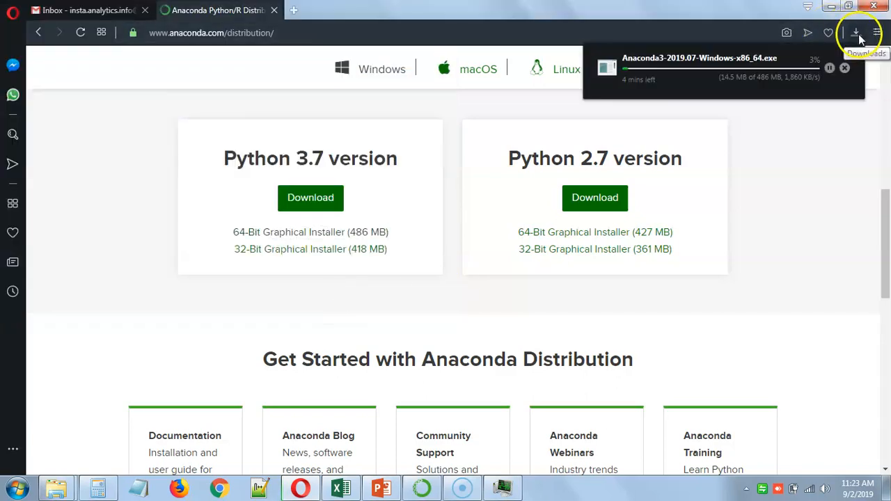
pyautogui.click(843, 69)
pyautogui.click(836, 154)
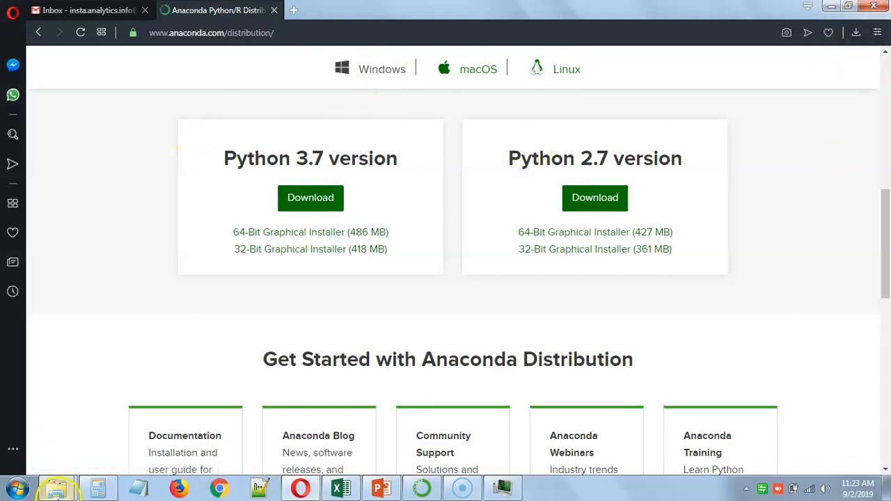
# Switch to the Downloads folder in Windows Explorer and run Anaconda3-2019.03-Windows-x86_64 as administrator
pyautogui.moveTo(56, 490)
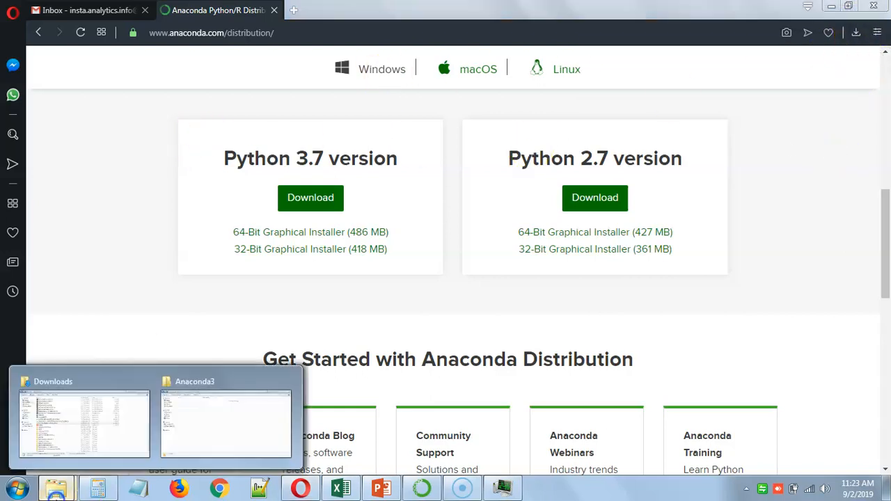
pyautogui.click(84, 422)
pyautogui.click(182, 244)
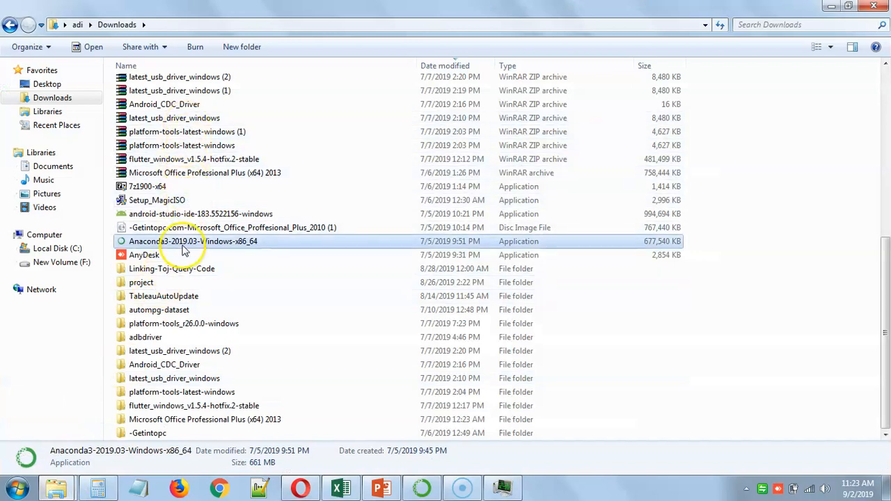
pyautogui.click(175, 267)
pyautogui.click(177, 243)
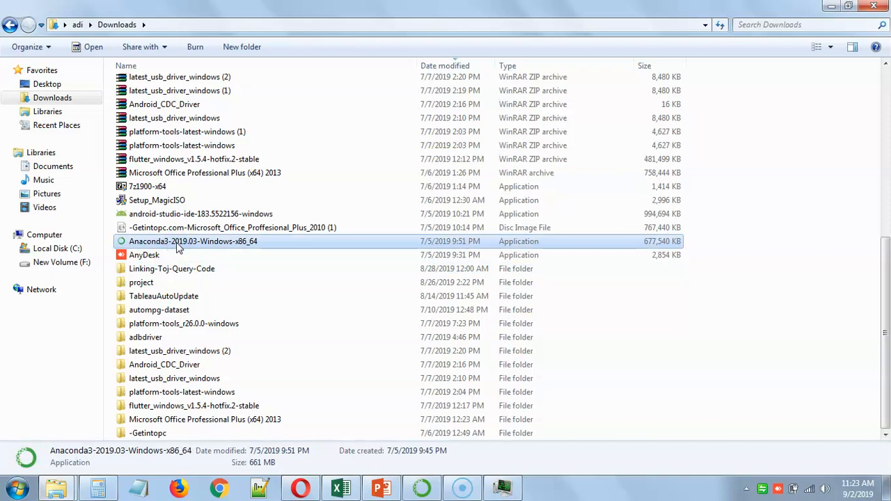
pyautogui.rightClick(200, 248)
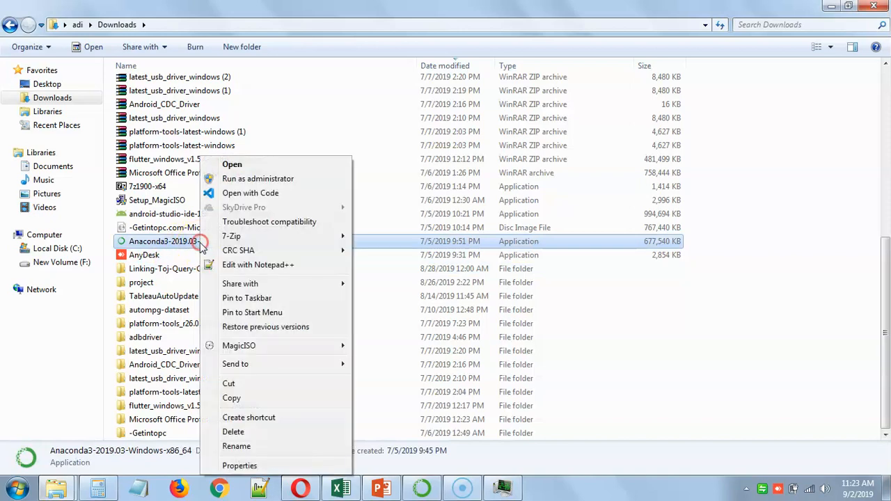
pyautogui.click(267, 181)
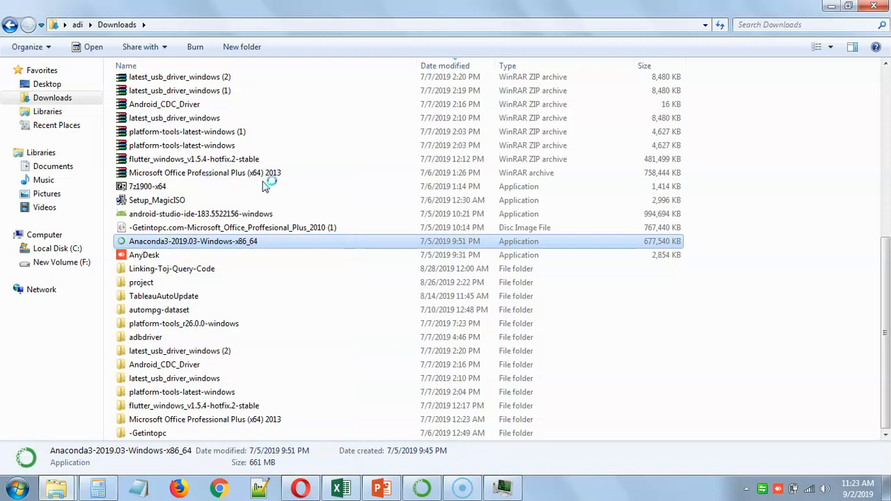
pyautogui.click(309, 243)
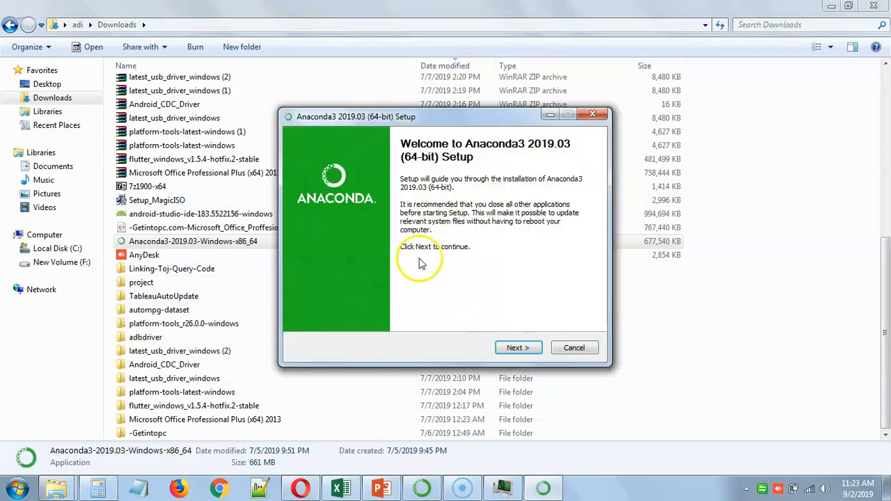
# Start the Anaconda3 setup, accept its license agreement, and continue with installation for All Users
pyautogui.click(515, 349)
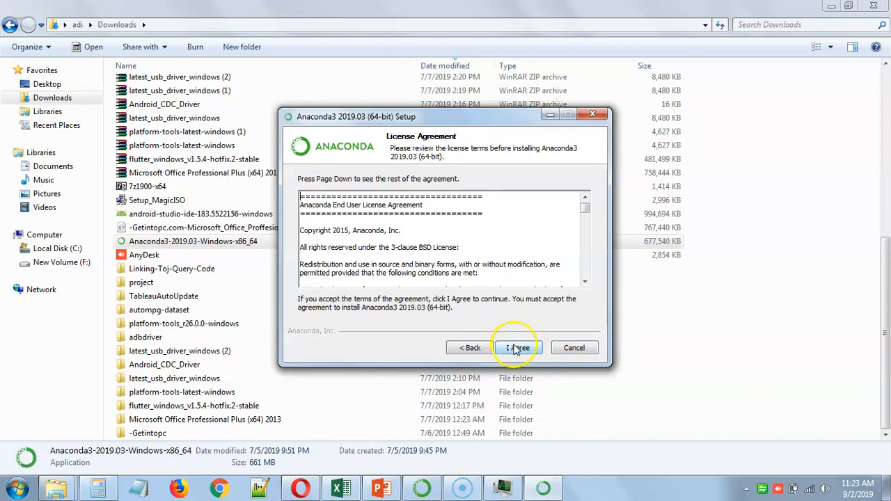
pyautogui.click(516, 349)
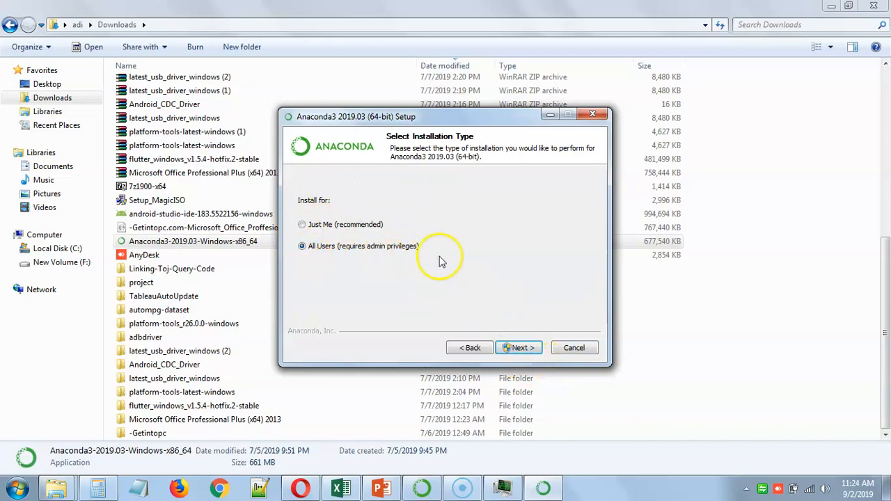
pyautogui.click(521, 348)
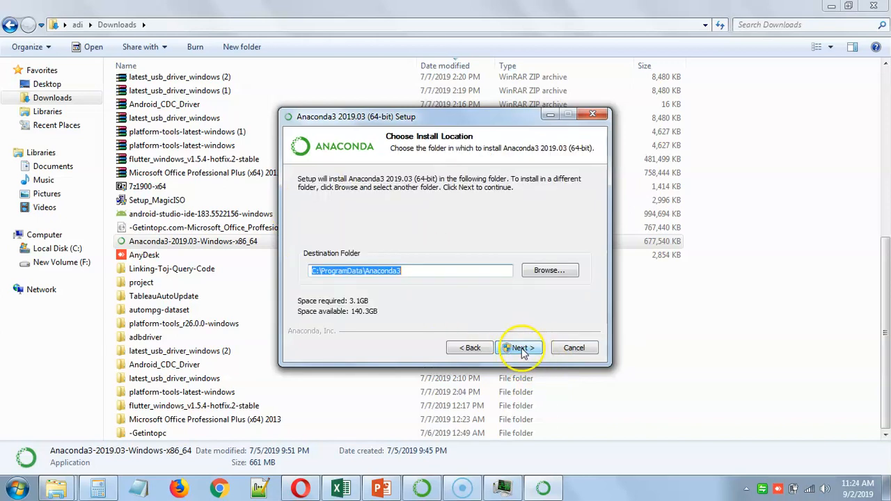
# Set the installation's destination folder to F:\123\Anaconda3 and continue to the advanced options
pyautogui.click(552, 272)
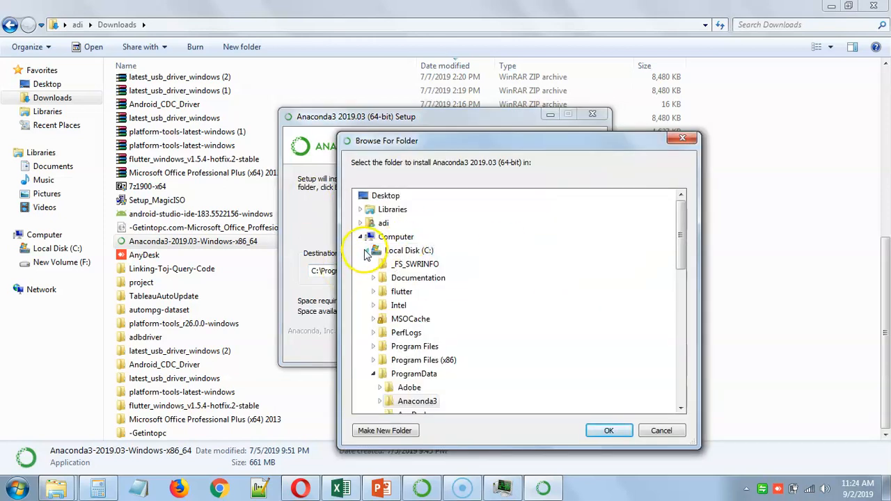
pyautogui.click(368, 251)
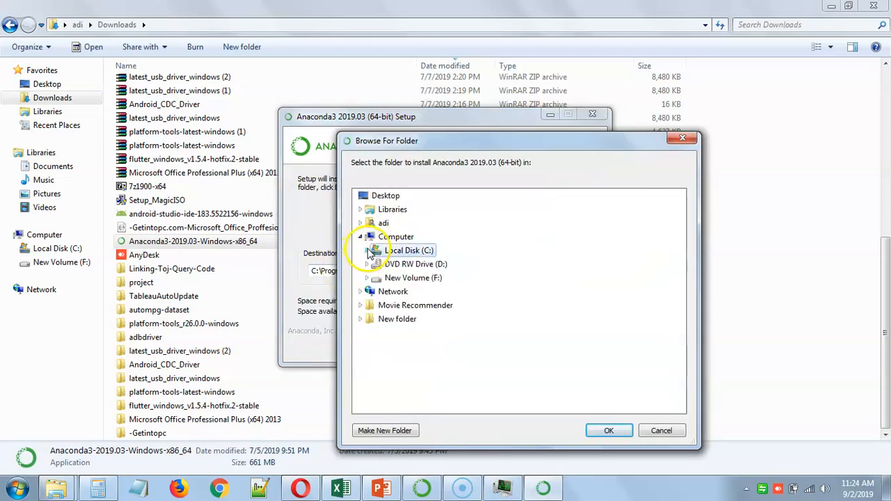
pyautogui.click(426, 279)
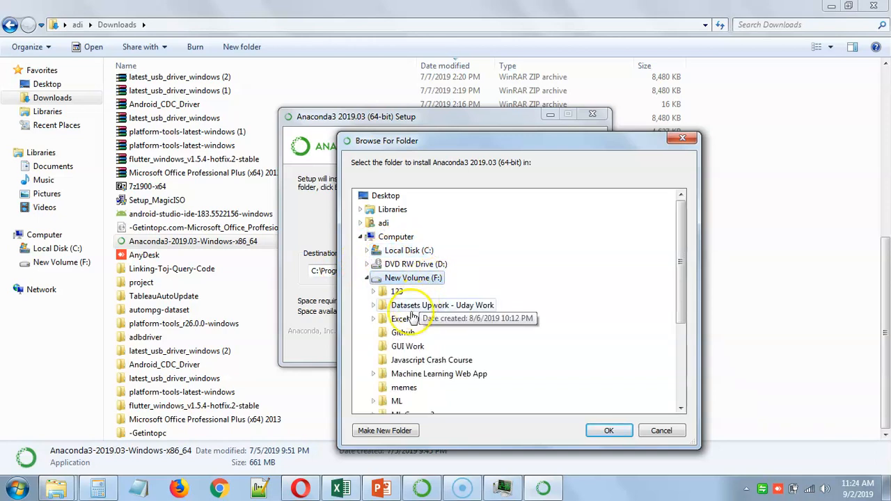
pyautogui.click(373, 291)
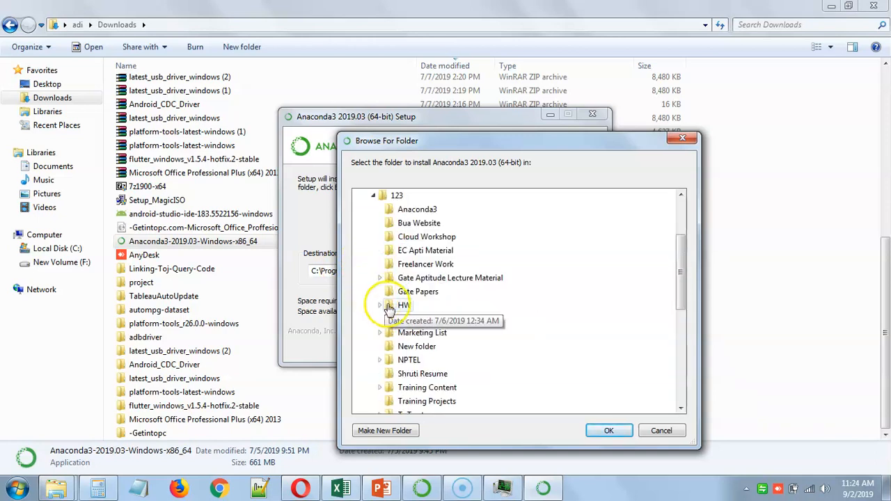
pyautogui.click(411, 208)
pyautogui.click(609, 429)
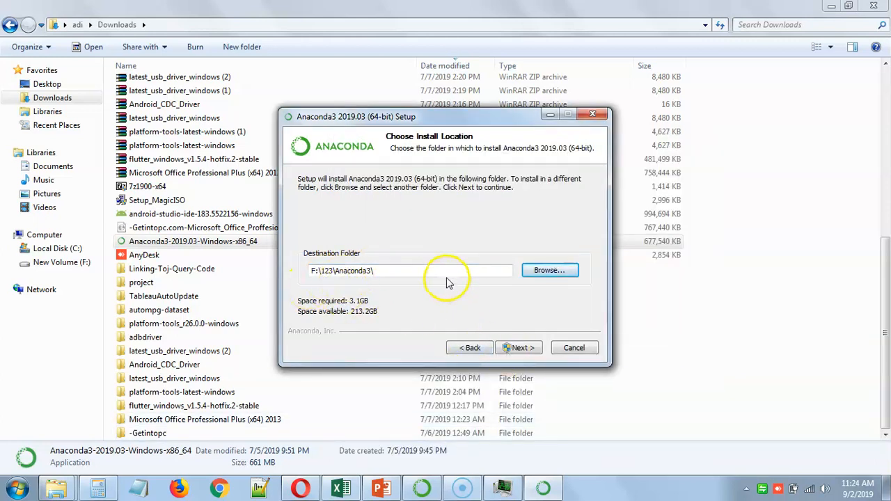
pyautogui.click(522, 350)
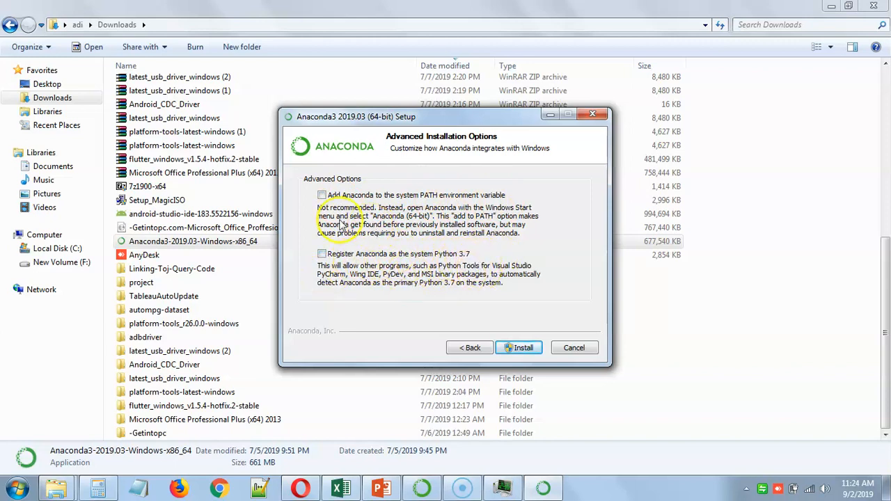
# Enable adding Anaconda to the system PATH and try registering it as the system Python 3.7, cancelling at the existing-version warning
pyautogui.click(322, 196)
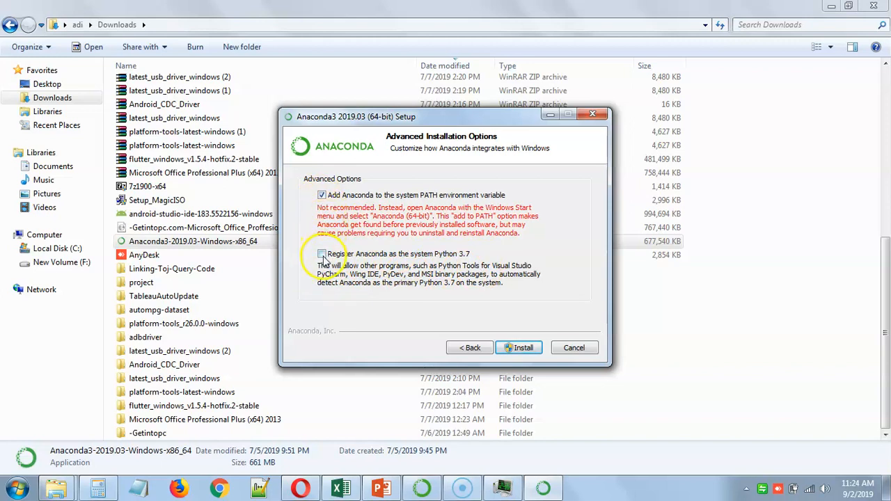
pyautogui.click(322, 254)
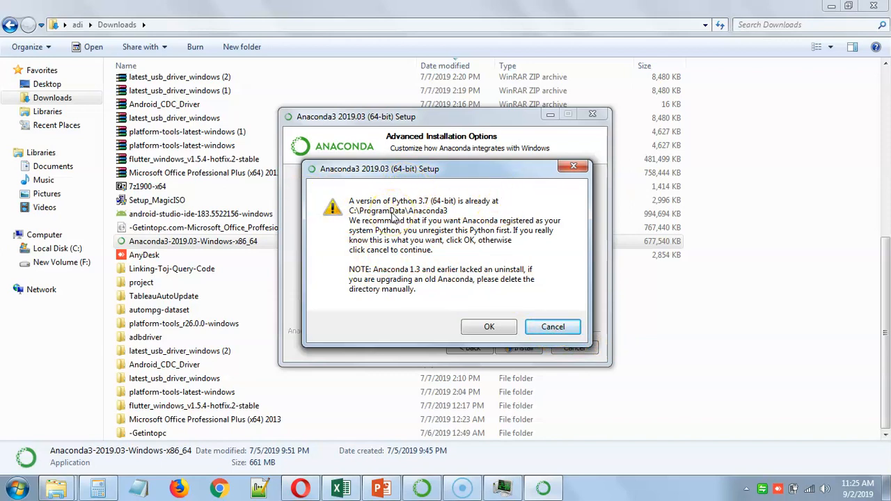
pyautogui.click(553, 326)
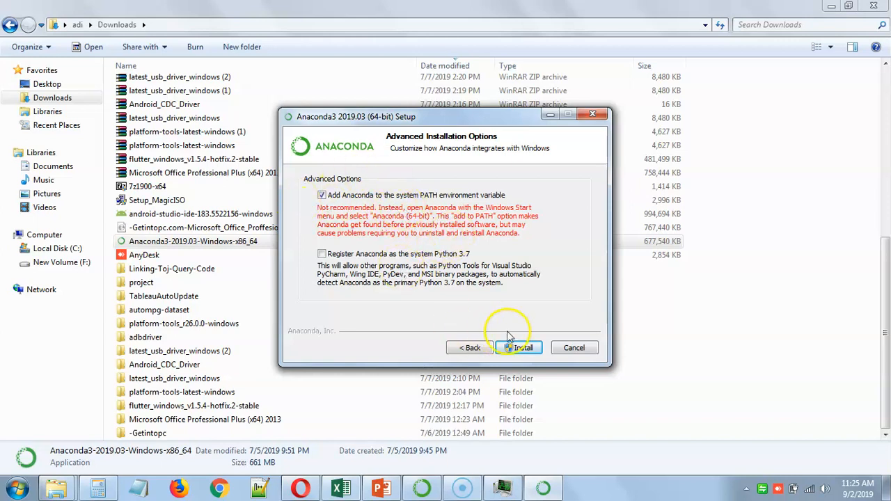
# Quit the Anaconda3 2019.03 setup without installing
pyautogui.click(578, 351)
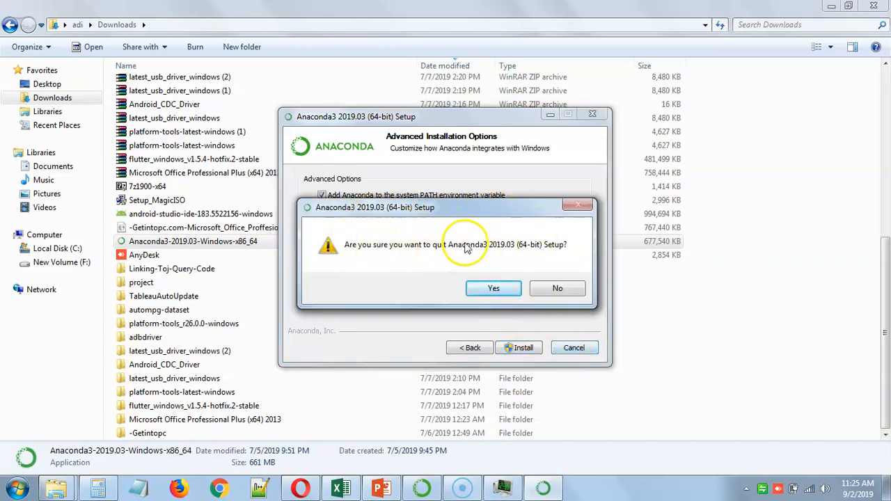
pyautogui.click(492, 290)
# Switch to Anaconda Navigator and look over the applications offered on its Home page for the base (root) environment
pyautogui.click(421, 487)
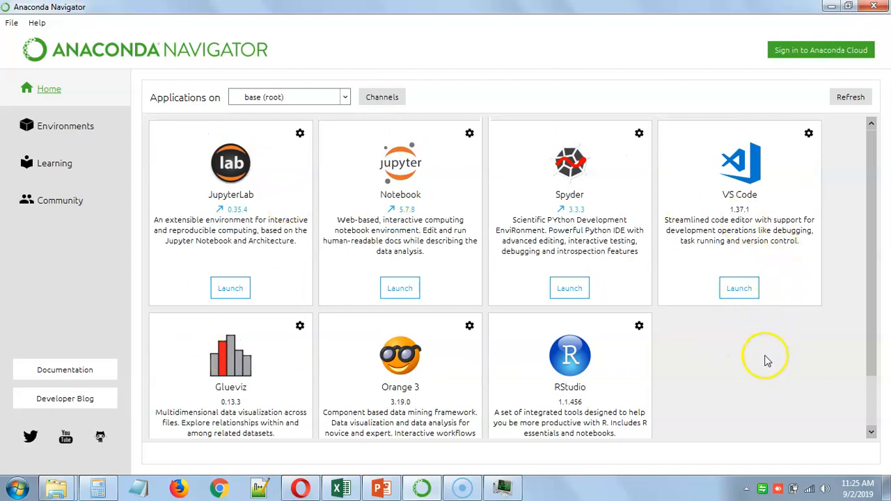
pyautogui.scroll(-1, 700, 233)
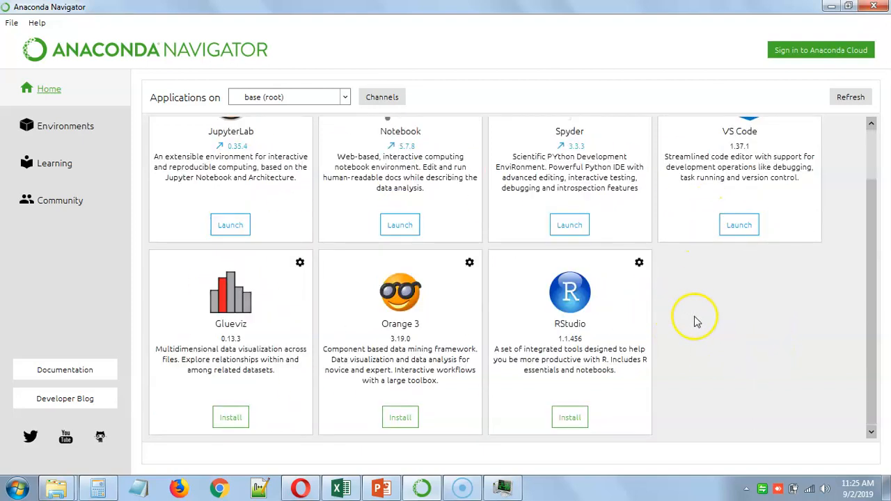
# Open the Environments page and look through the installed packages of the base (root) environment
pyautogui.scroll(1, 696, 322)
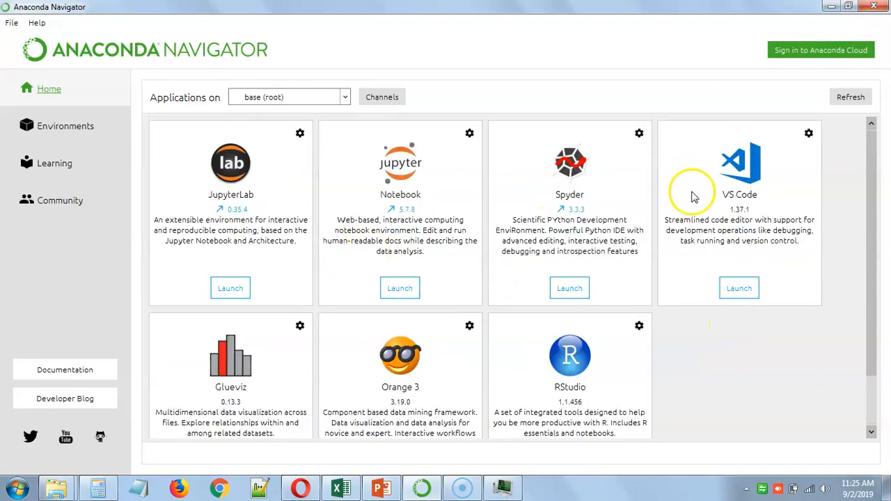
pyautogui.click(73, 132)
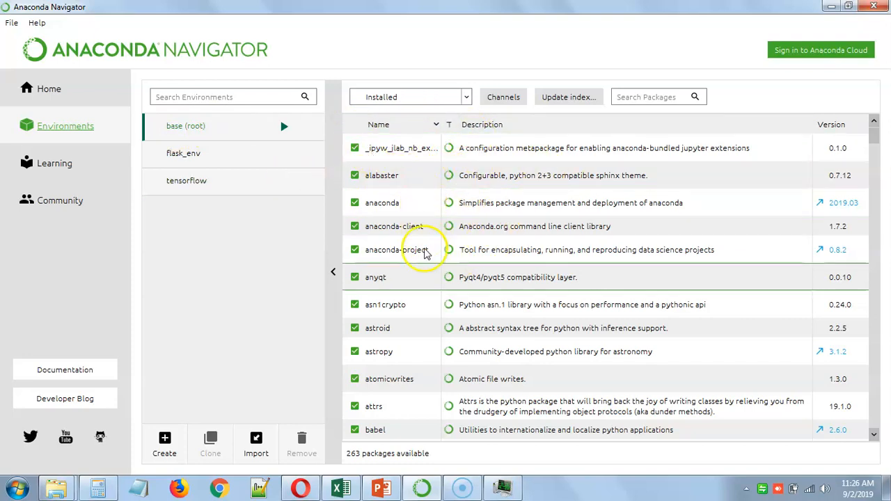
pyautogui.scroll(-4, 417, 285)
pyautogui.scroll(-7, 418, 355)
pyautogui.scroll(11, 441, 312)
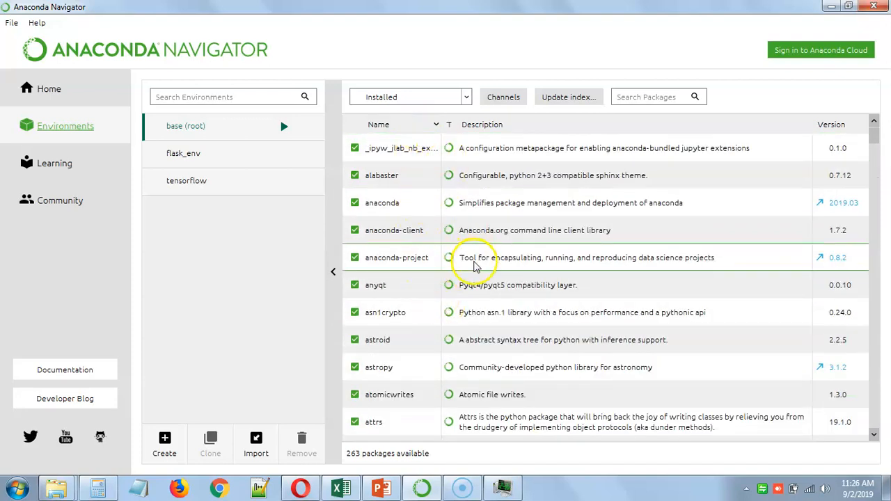
# Change the package filter to All and search the packages for pandas
pyautogui.click(441, 95)
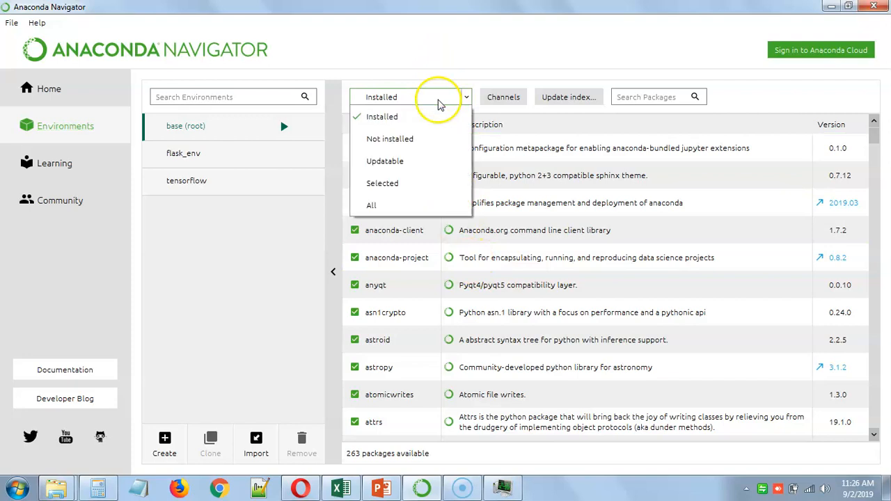
pyautogui.click(389, 208)
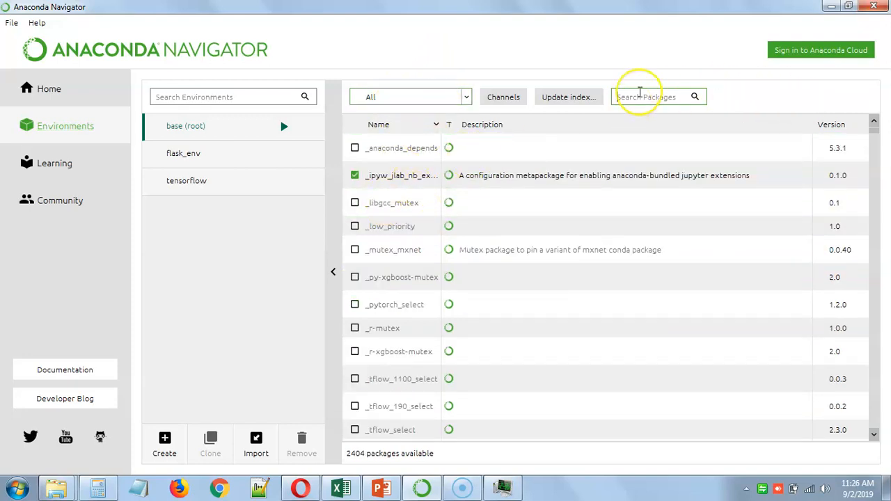
pyautogui.click(640, 97)
pyautogui.write('pa')
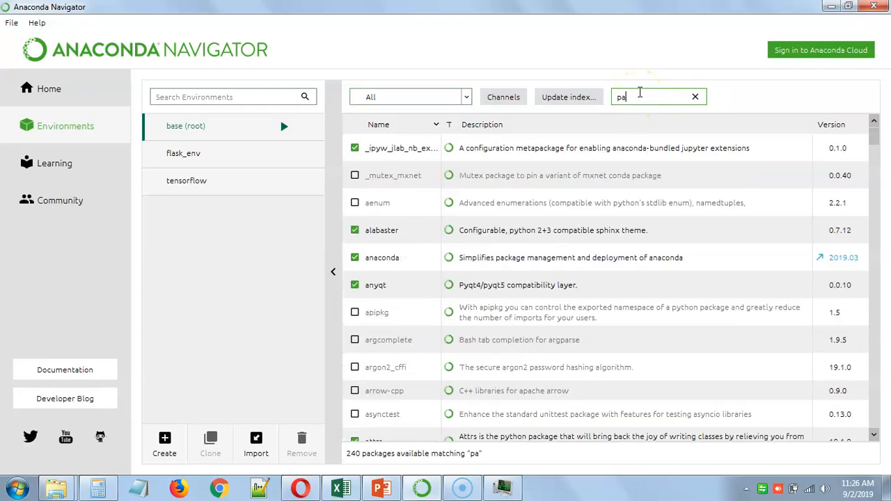
pyautogui.write('ndas')
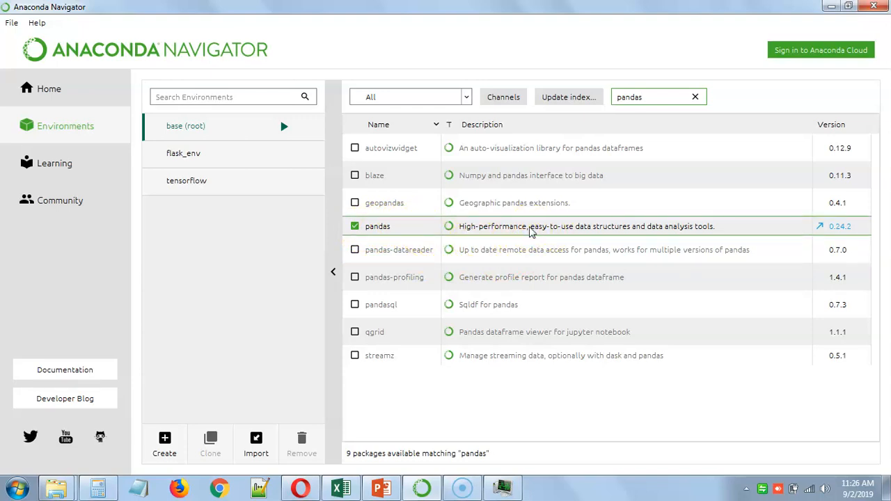
# Mark the geopandas package for installation and clear the mark again
pyautogui.click(508, 234)
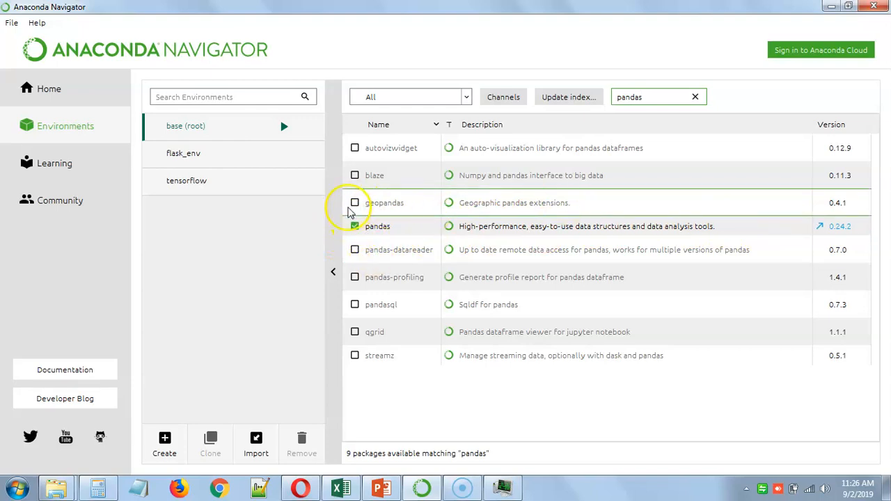
pyautogui.click(355, 204)
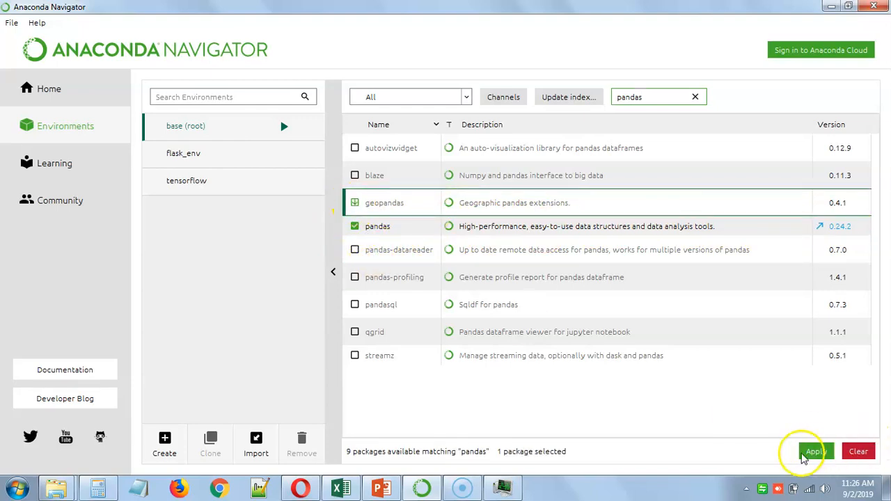
pyautogui.click(355, 203)
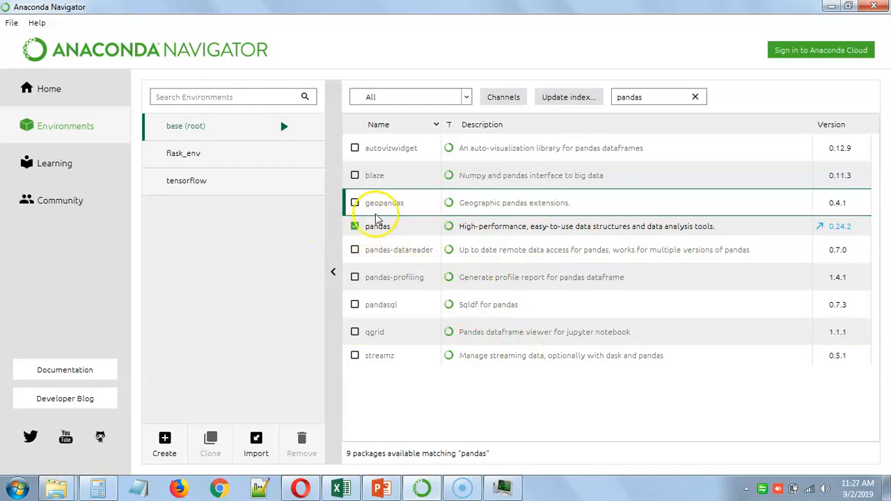
# Search the base (root) packages for scik and for numpy, replacing the previous search term each time
pyautogui.doubleClick(644, 100)
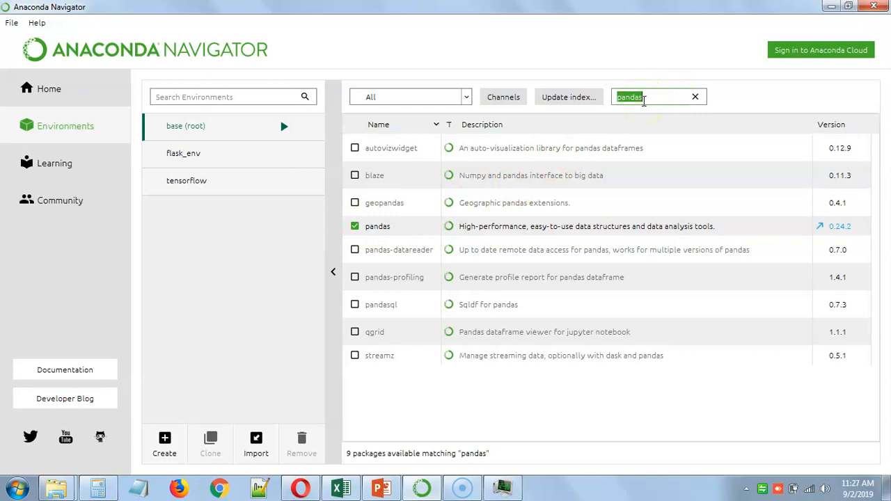
pyautogui.write('sc')
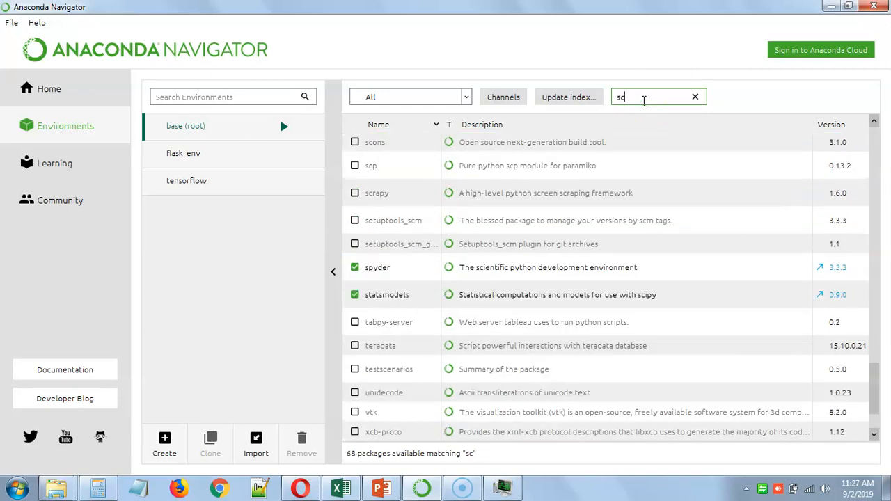
pyautogui.write('ik')
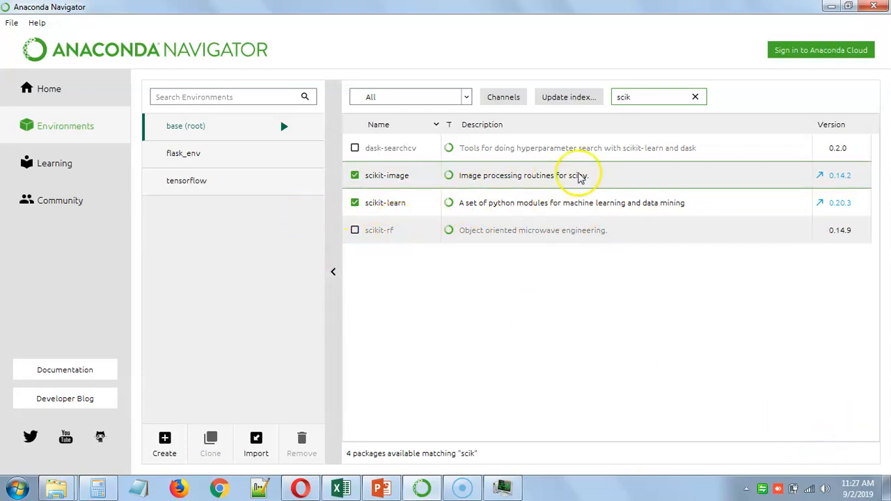
pyautogui.moveTo(641, 98); pyautogui.dragTo(612, 102)
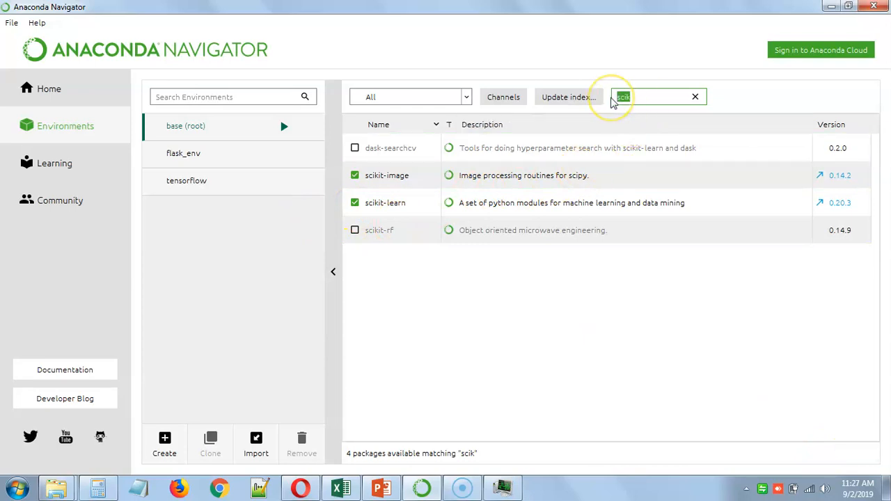
pyautogui.write('num')
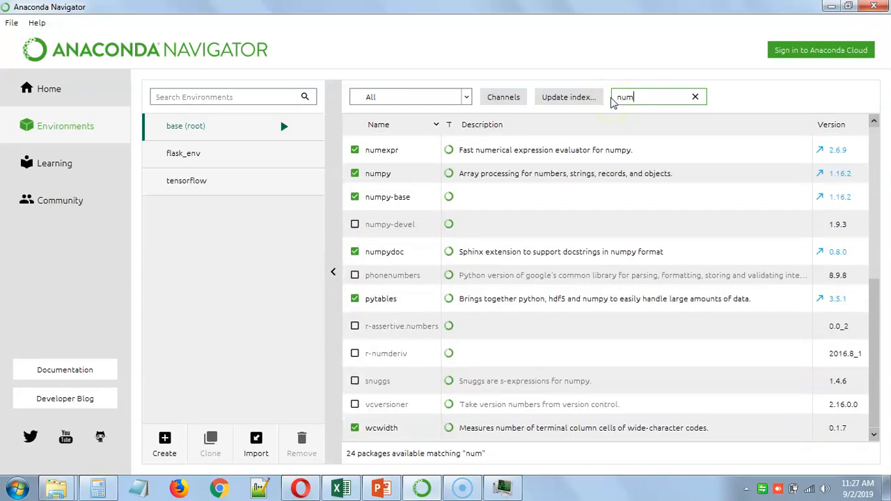
pyautogui.write('py')
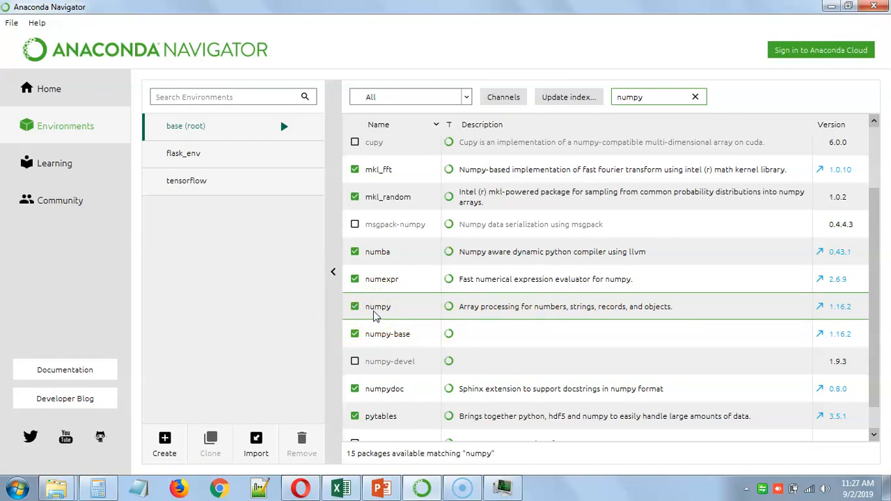
# Search the base (root) packages for matplot and for scipy, replacing the previous search term each time
pyautogui.moveTo(658, 98); pyautogui.dragTo(614, 98)
pyautogui.write('mat')
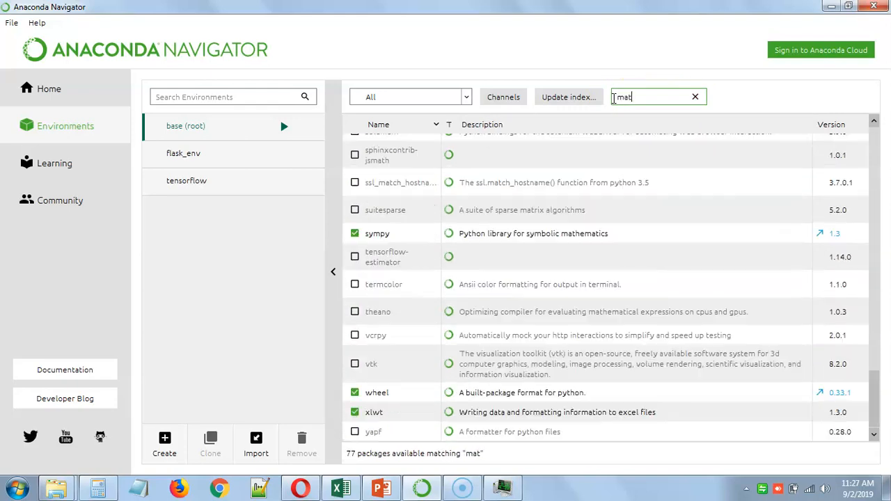
pyautogui.write('plot')
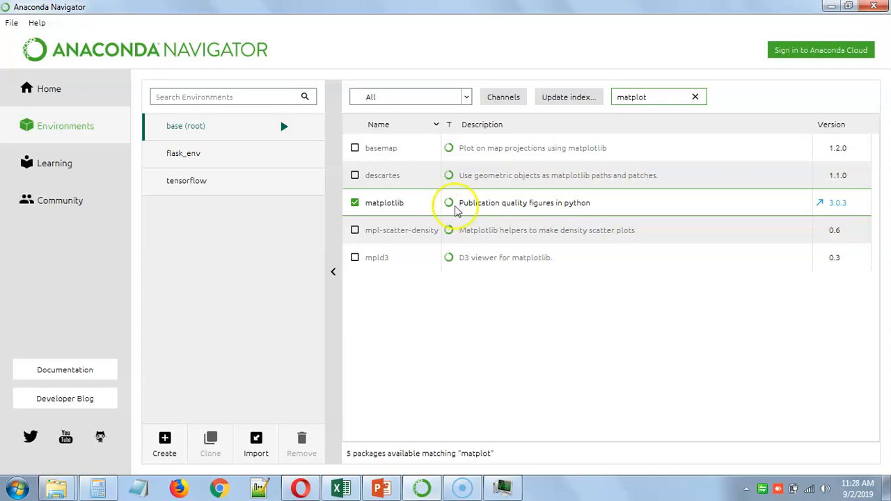
pyautogui.moveTo(683, 98); pyautogui.dragTo(606, 98)
pyautogui.write('s')
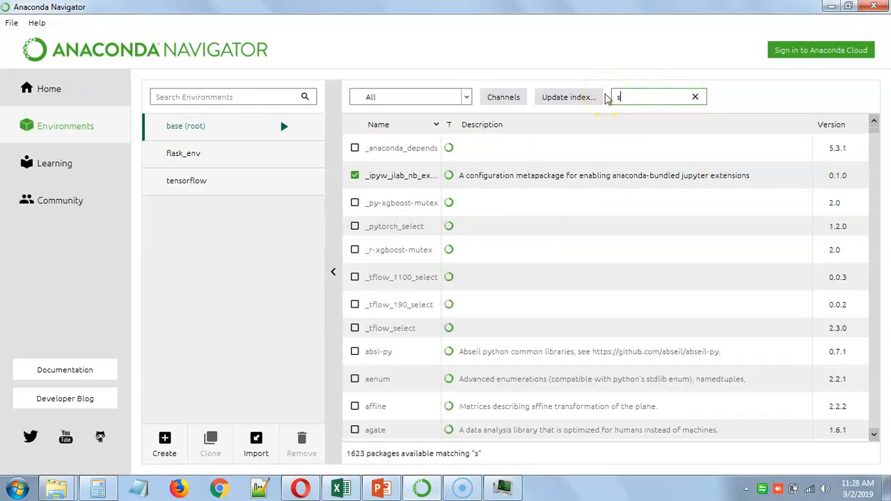
pyautogui.write('cipy')
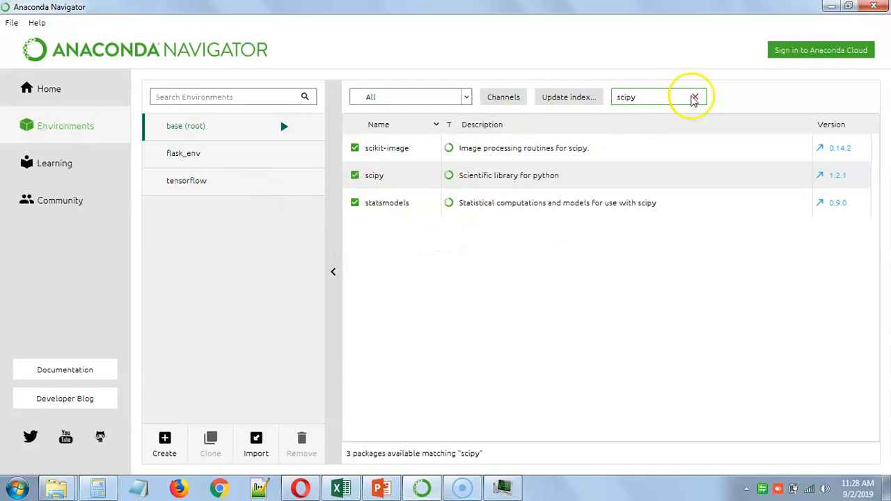
# Return to the Home page and review the applications available for the base (root) environment
pyautogui.click(47, 89)
pyautogui.scroll(-2, 625, 282)
pyautogui.scroll(2, 672, 313)
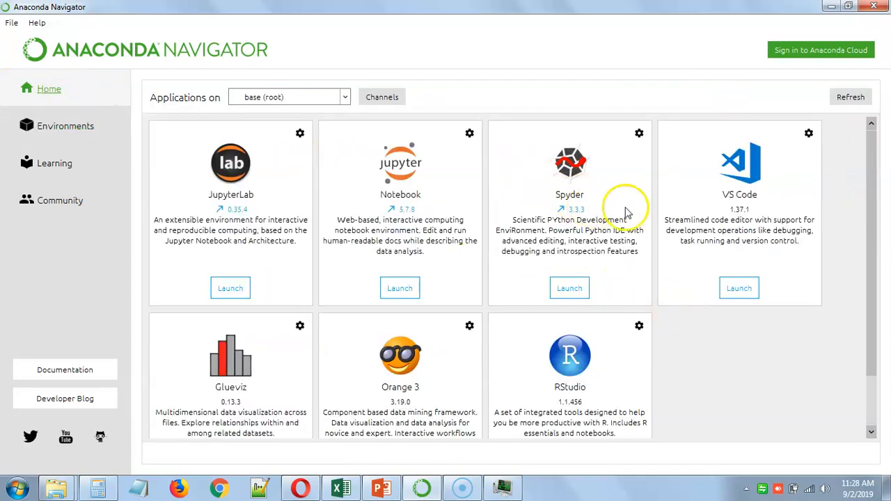
pyautogui.scroll(1, 497, 265)
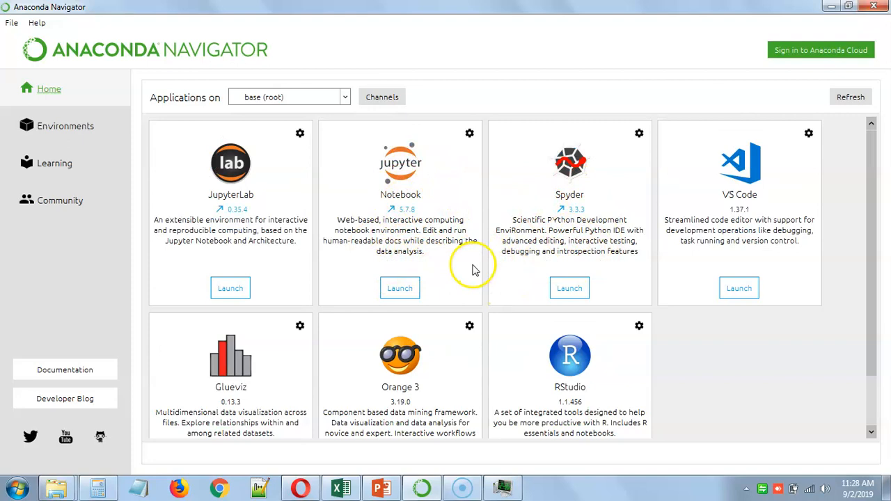
pyautogui.scroll(-1, 476, 268)
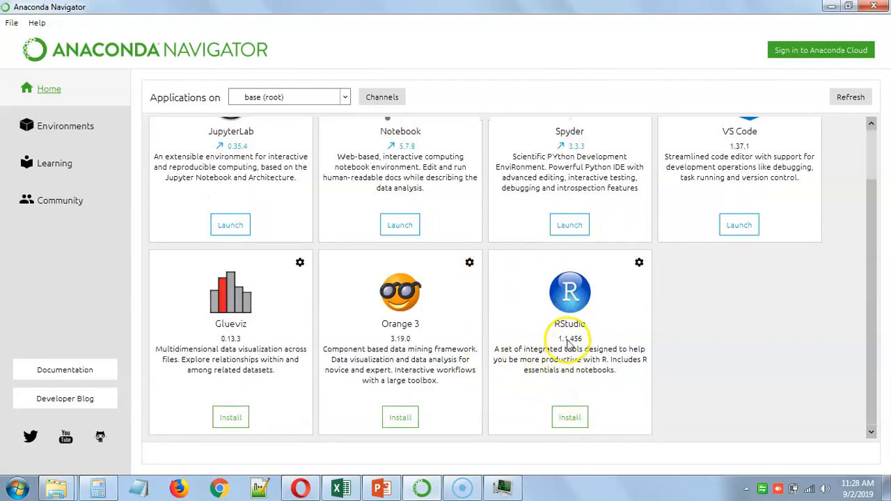
pyautogui.scroll(1, 584, 316)
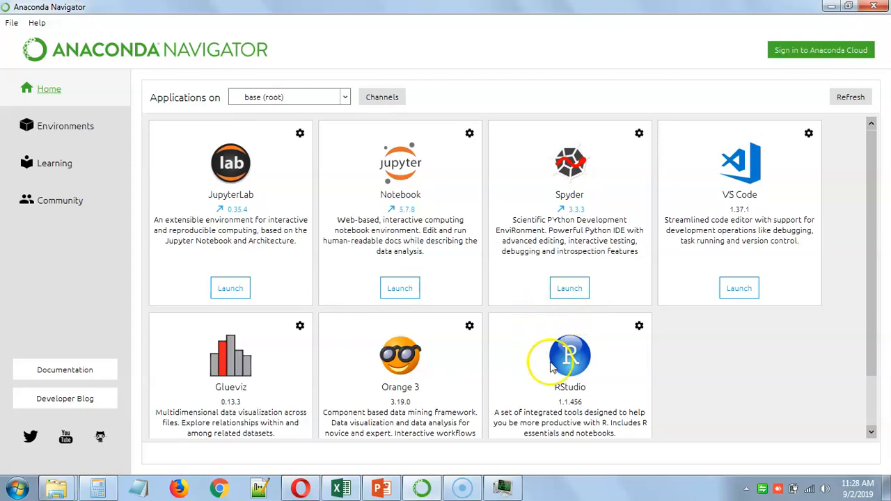